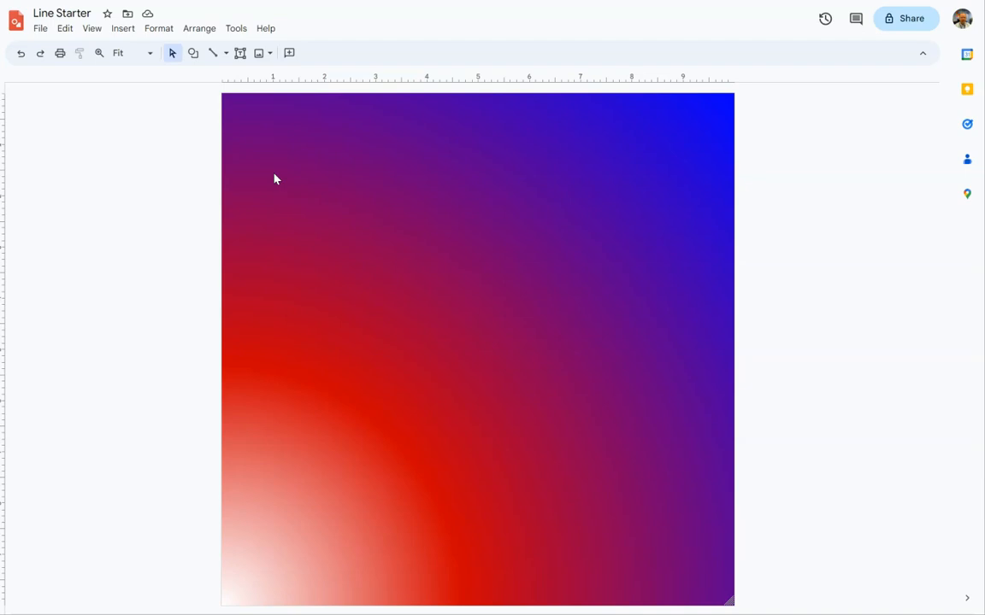
Draw a diagonal line from the canvas's top-left corner, about 2.5 inches long, with the Line tool.
{"action": "left_click", "coordinate": [225, 54]}
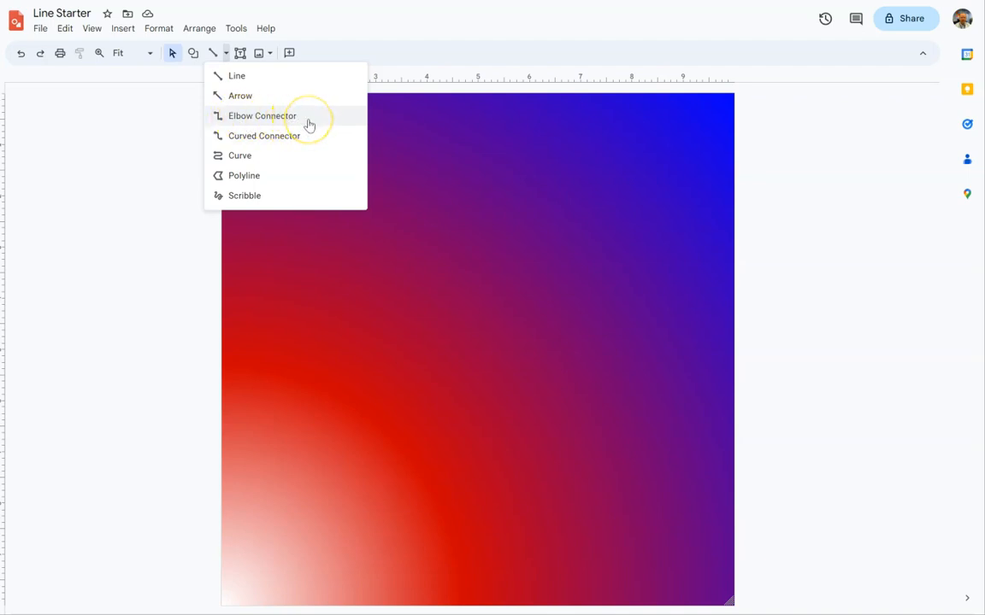
{"action": "left_click", "coordinate": [264, 163]}
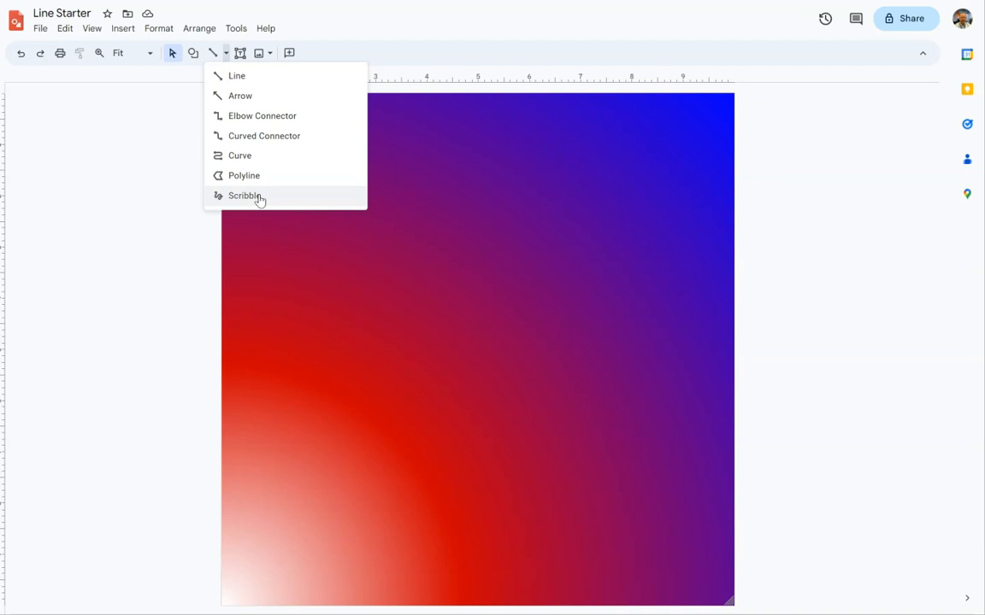
{"action": "left_click", "coordinate": [240, 77]}
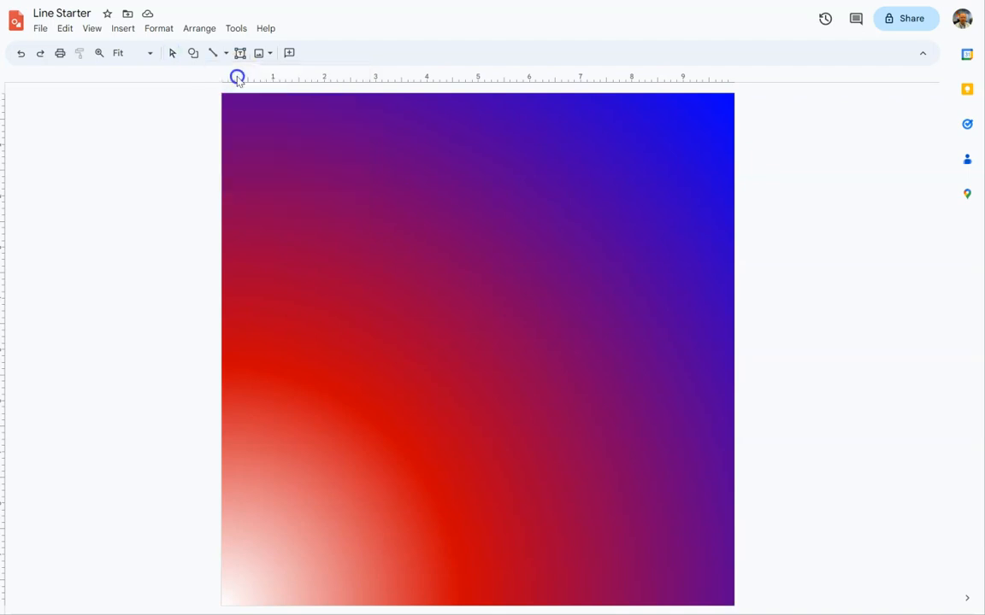
{"action": "left_click_drag", "start_coordinate": [236, 109], "coordinate": [282, 123]}
{"action": "left_click_drag", "start_coordinate": [348, 142], "coordinate": [360, 147]}
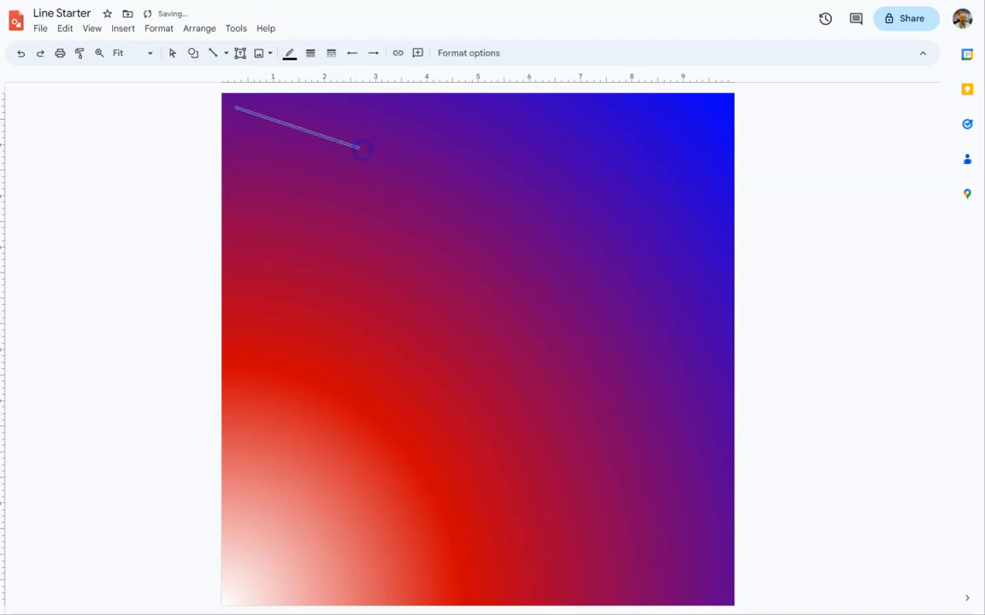
Style the line white, with a thicker weight and a dotted dash.
{"action": "left_click", "coordinate": [289, 53]}
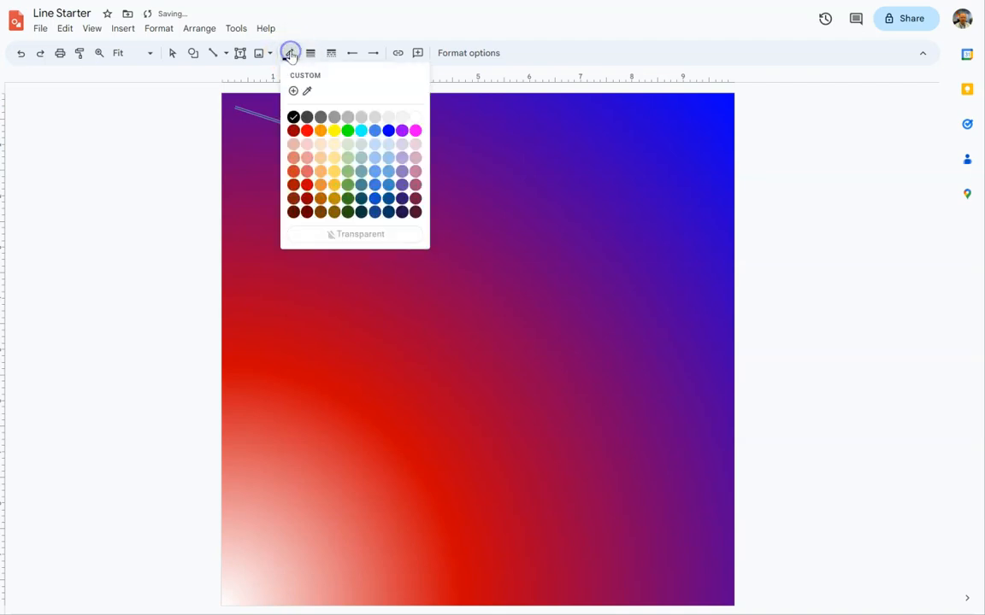
{"action": "left_click", "coordinate": [414, 115]}
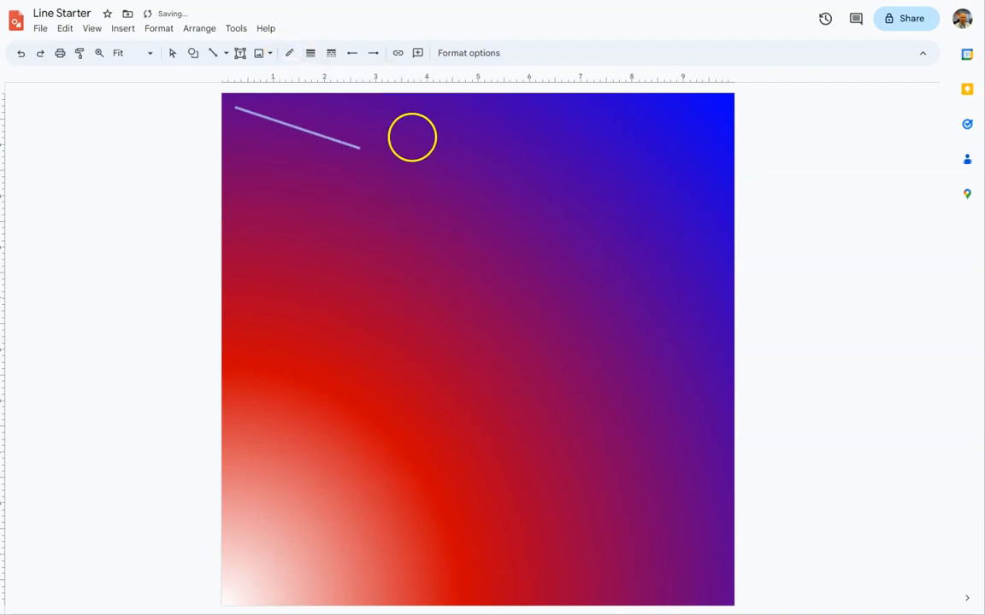
{"action": "left_click", "coordinate": [310, 53]}
{"action": "left_click", "coordinate": [322, 126]}
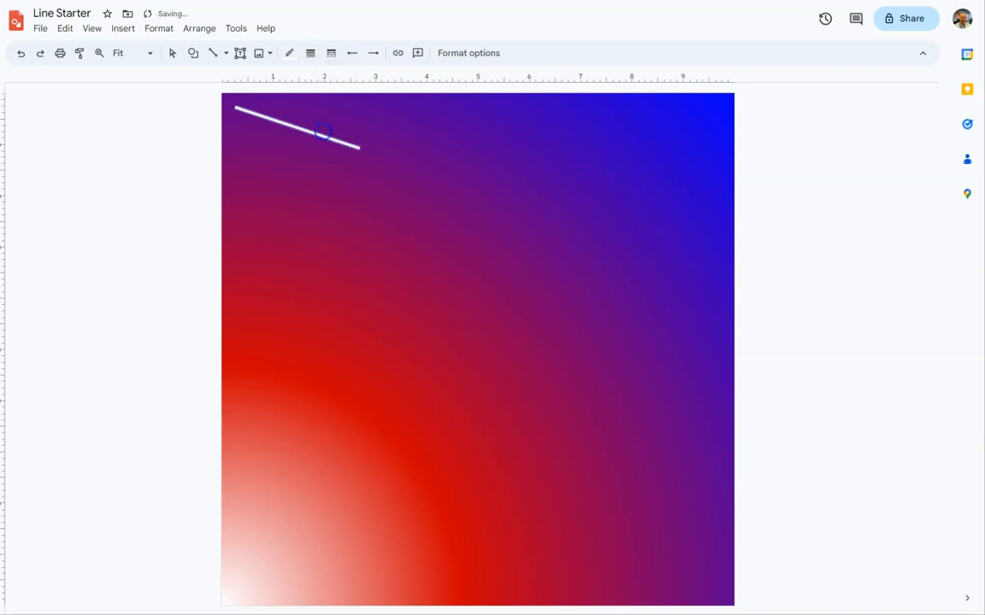
{"action": "left_click", "coordinate": [331, 54]}
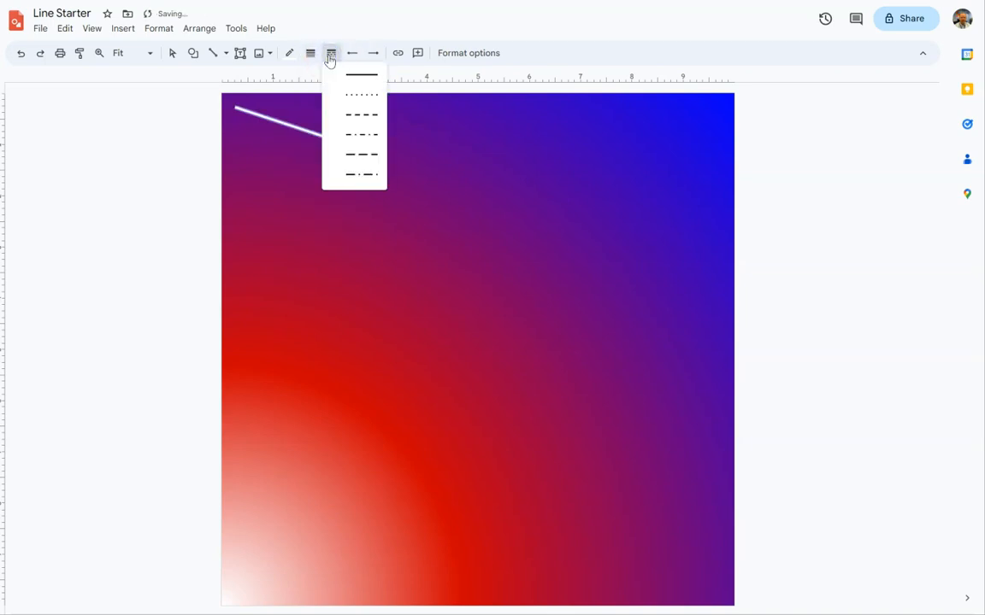
{"action": "left_click", "coordinate": [347, 94]}
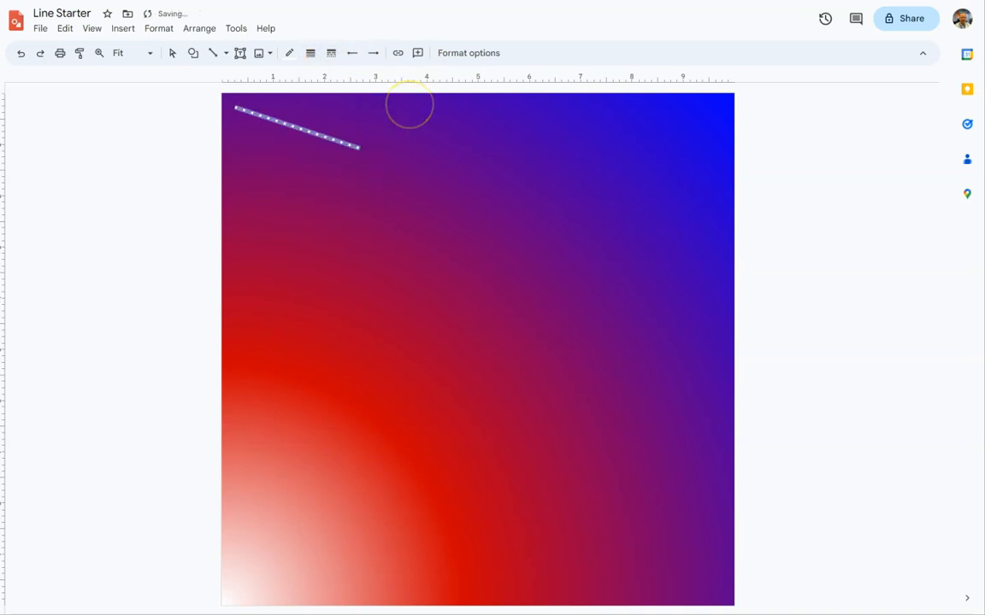
Give the line a round dot at its start and a filled arrowhead at its end.
{"action": "left_click", "coordinate": [352, 53]}
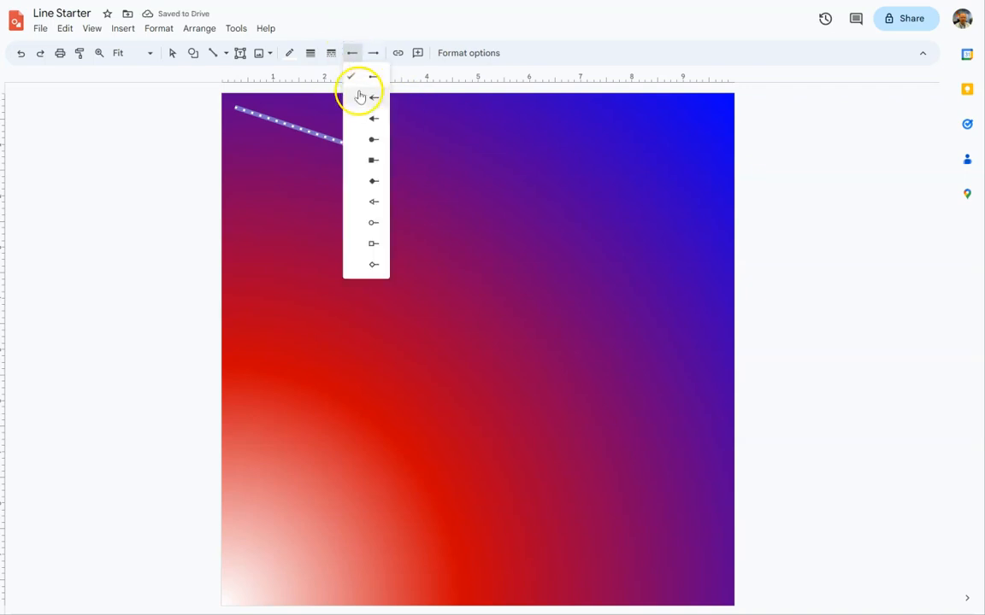
{"action": "left_click", "coordinate": [373, 140]}
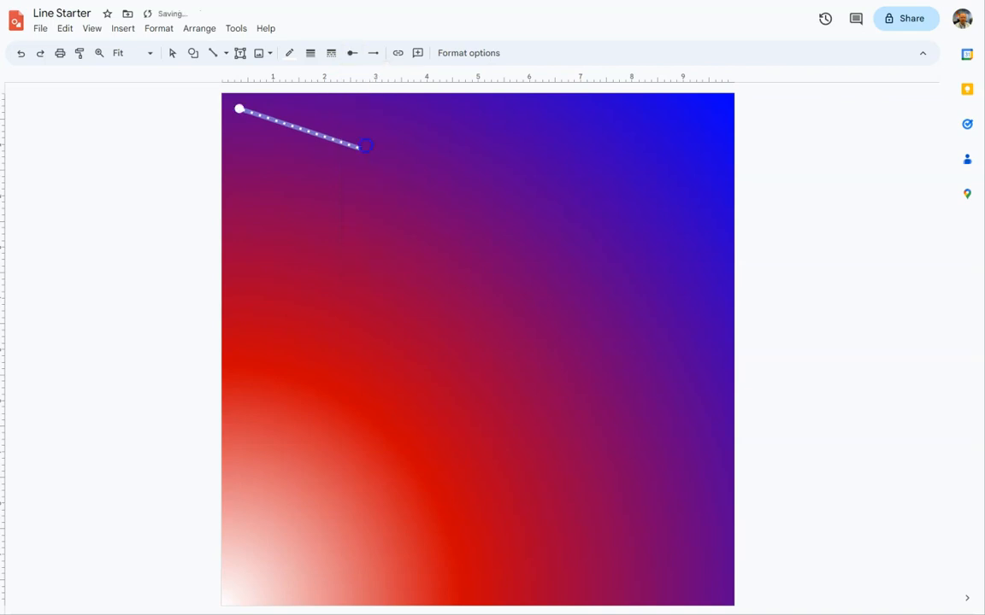
{"action": "left_click", "coordinate": [375, 54]}
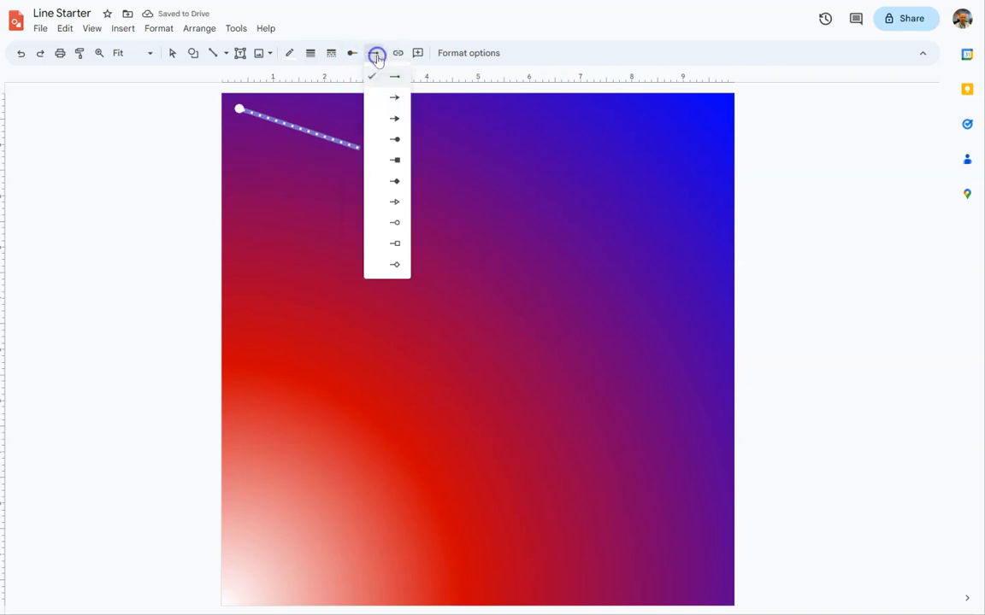
{"action": "left_click", "coordinate": [396, 121]}
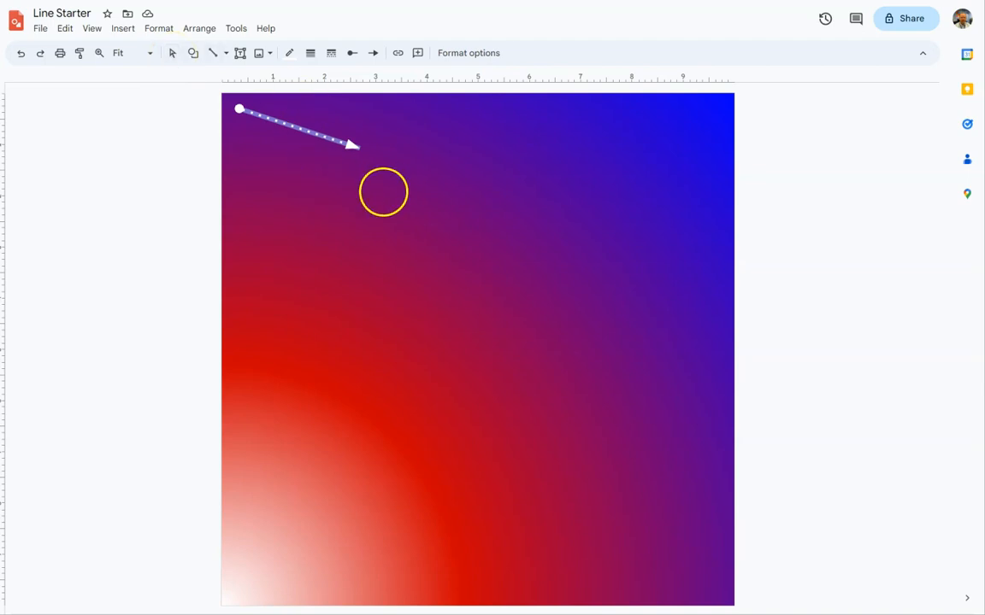
Draw a horizontal arrow about 2.5 inches long below the first one.
{"action": "left_click", "coordinate": [171, 53]}
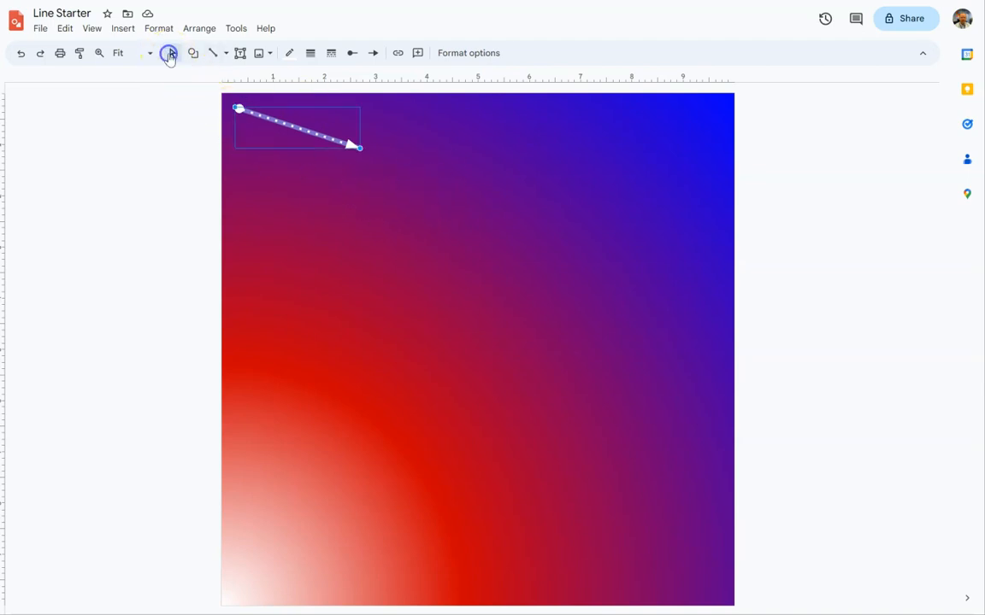
{"action": "left_click", "coordinate": [226, 53]}
{"action": "left_click", "coordinate": [235, 97]}
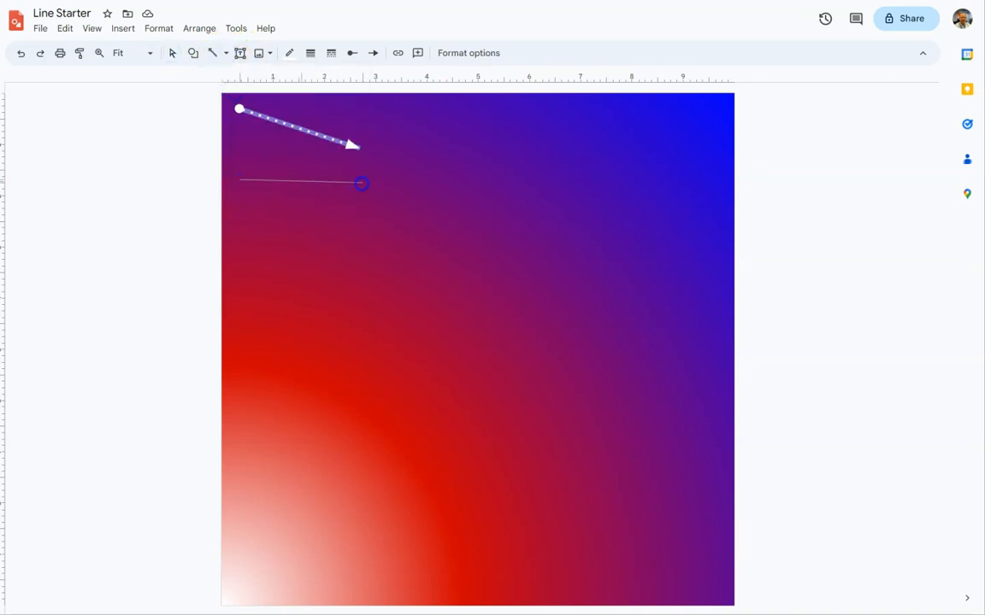
{"action": "left_click_drag", "start_coordinate": [368, 182], "coordinate": [368, 182]}
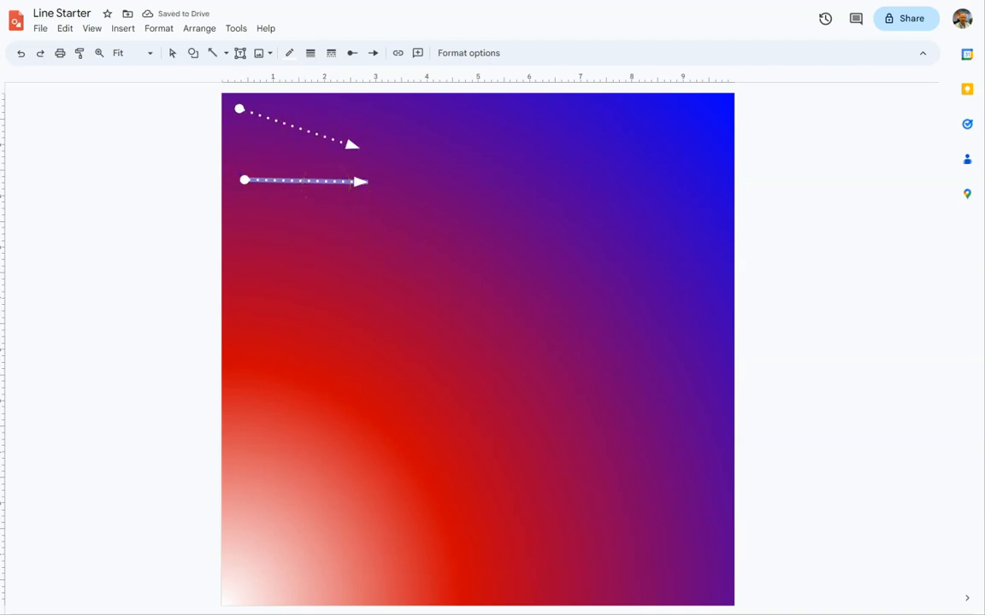
Set the horizontal arrow's colour to yellow, its weight to 8px and its dash to dashed.
{"action": "left_click", "coordinate": [289, 53]}
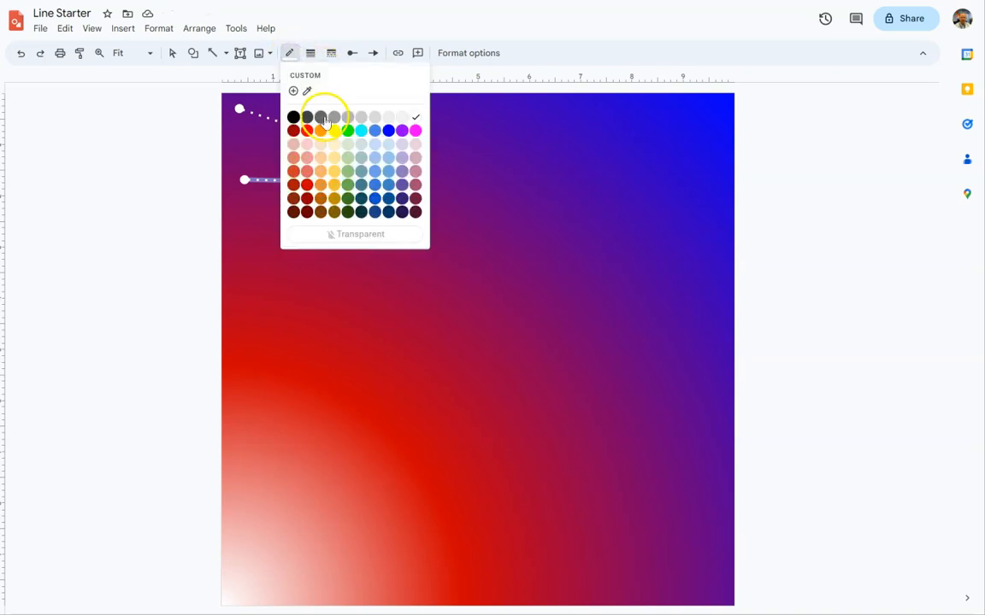
{"action": "left_click", "coordinate": [334, 130]}
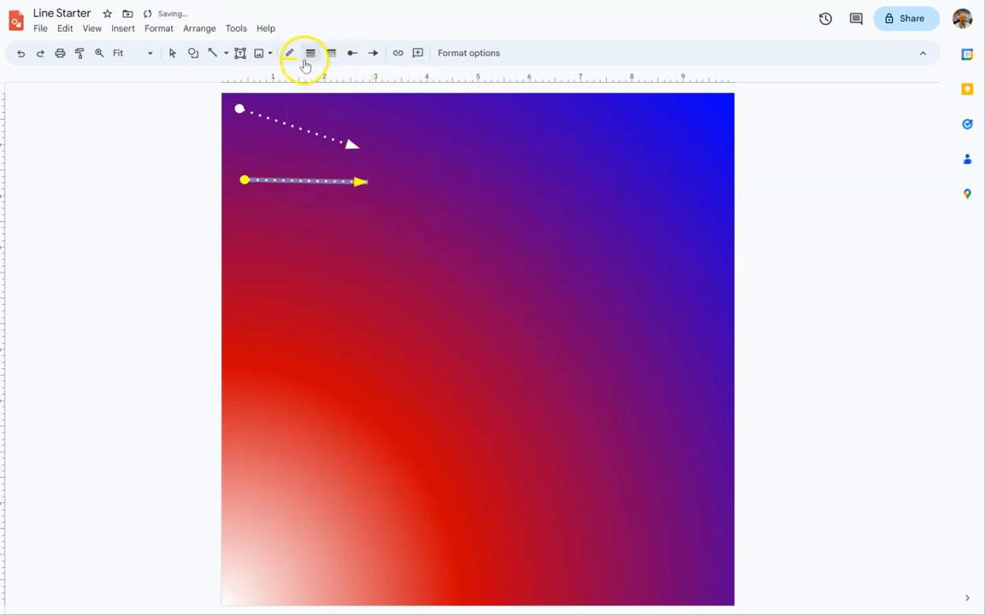
{"action": "left_click", "coordinate": [311, 53]}
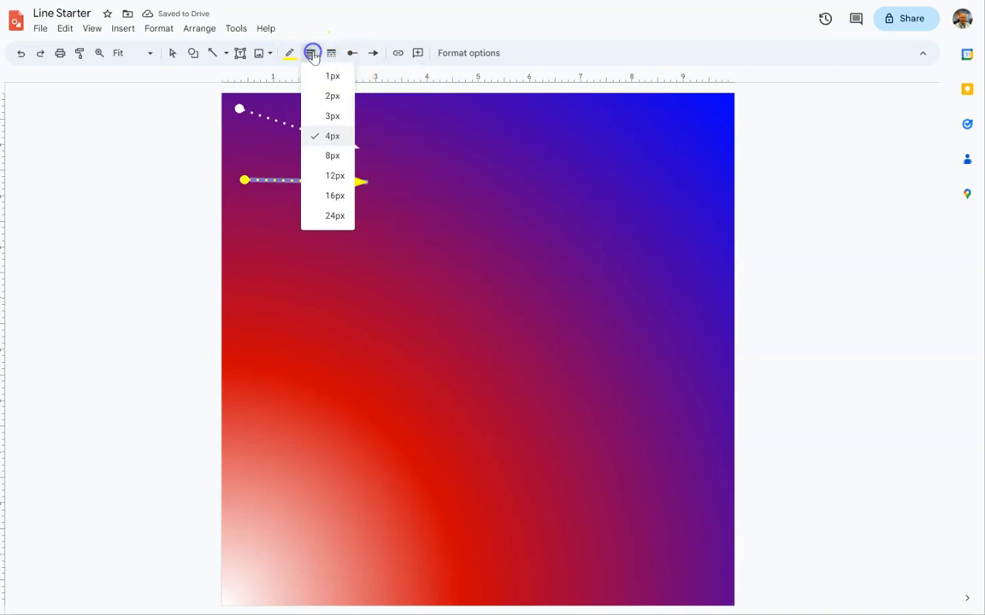
{"action": "left_click", "coordinate": [331, 155]}
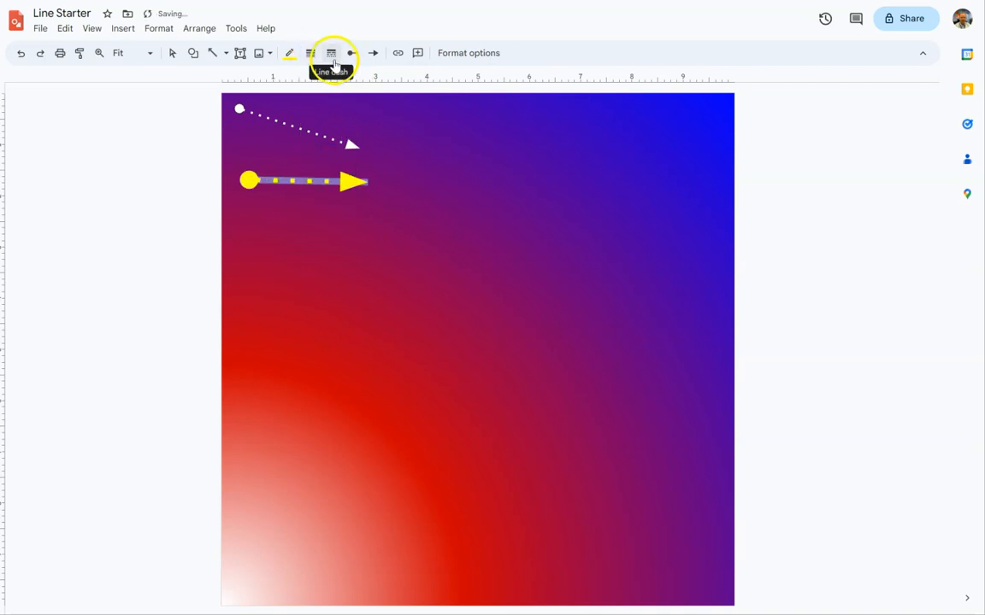
{"action": "left_click", "coordinate": [331, 53]}
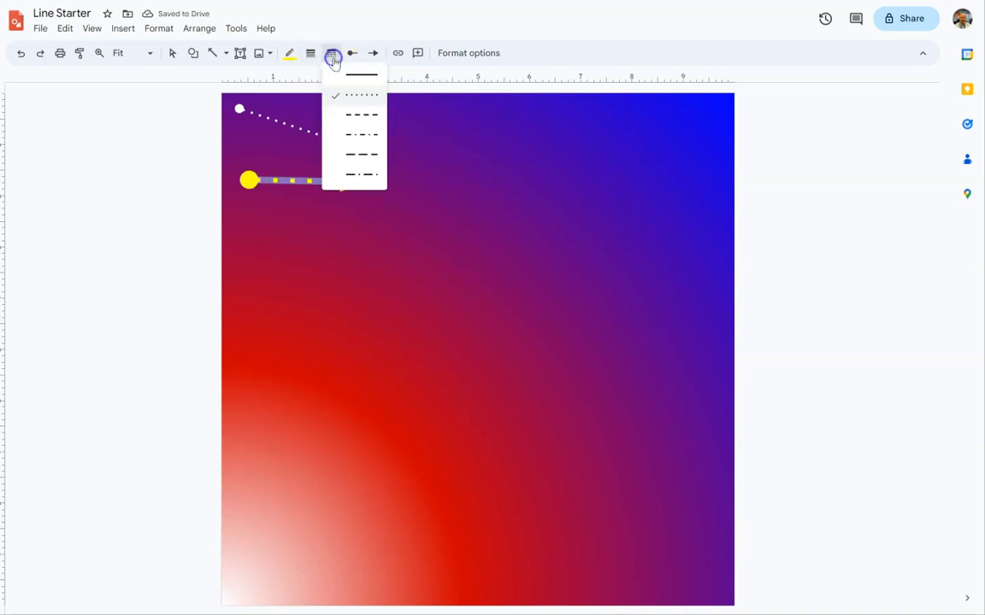
{"action": "left_click", "coordinate": [358, 114]}
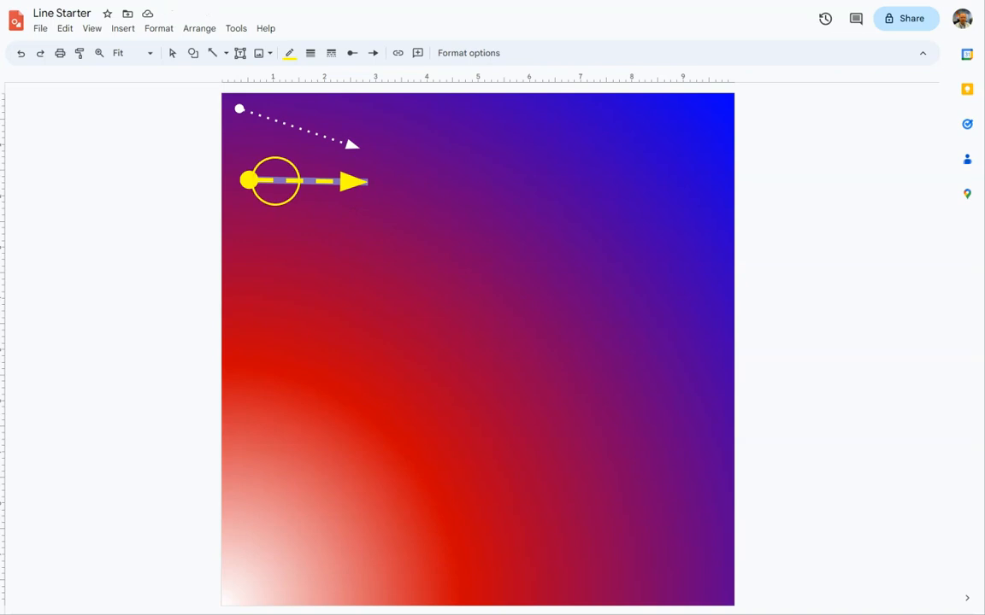
Draw a short diagonal arrow below the yellow arrow and delete it.
{"action": "left_click_drag", "start_coordinate": [277, 182], "coordinate": [334, 238]}
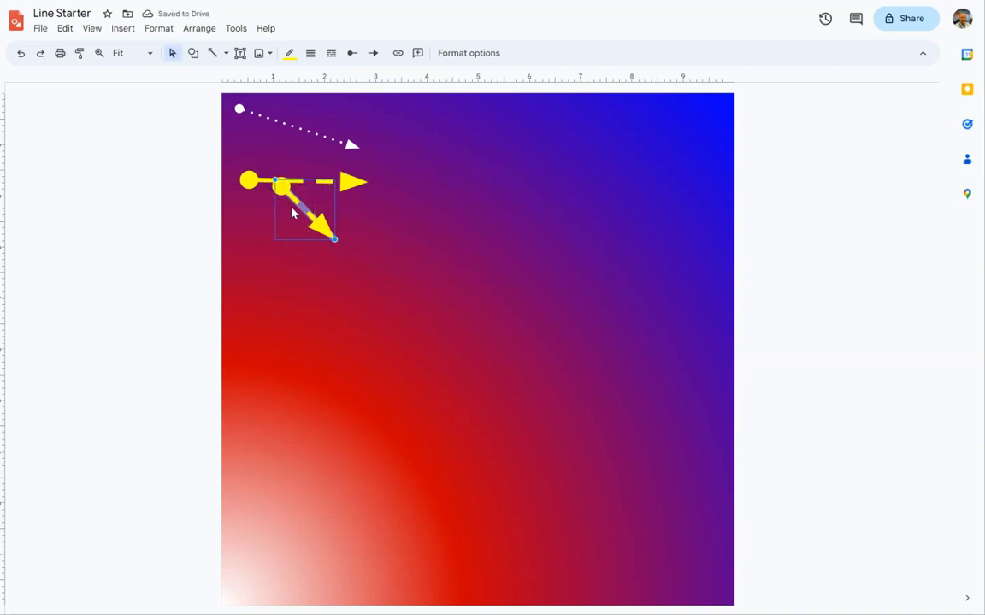
{"action": "key", "text": "Delete"}
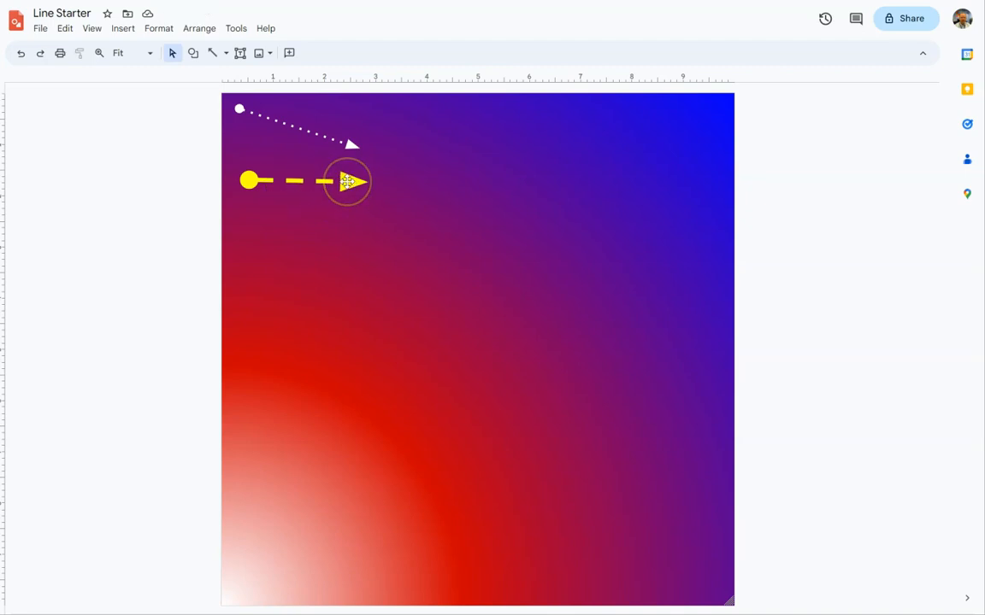
Lengthen the yellow arrow to about 3.8 inches by extending its end to the right.
{"action": "left_click", "coordinate": [347, 181]}
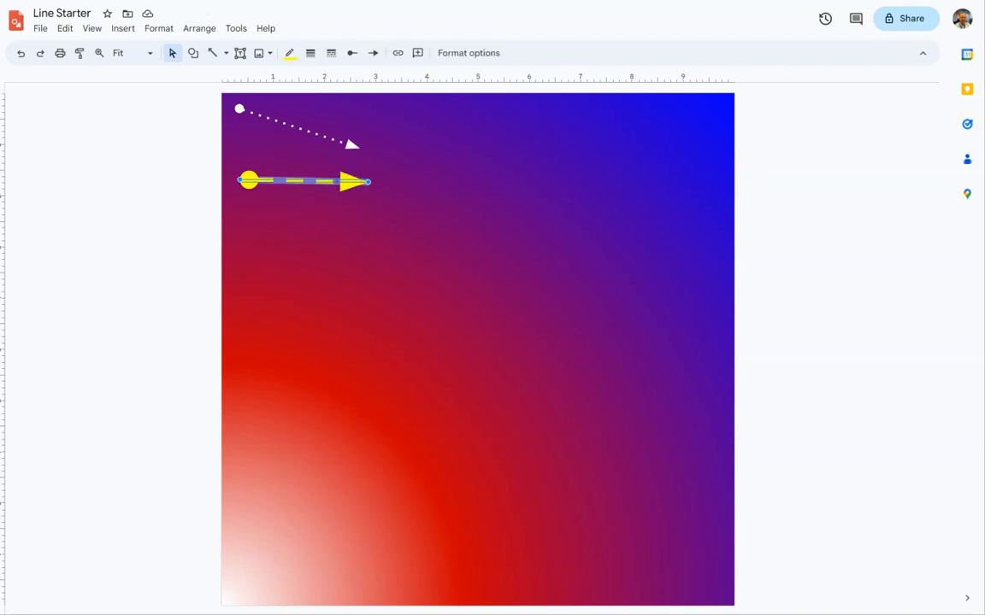
{"action": "left_click_drag", "start_coordinate": [367, 181], "coordinate": [433, 182]}
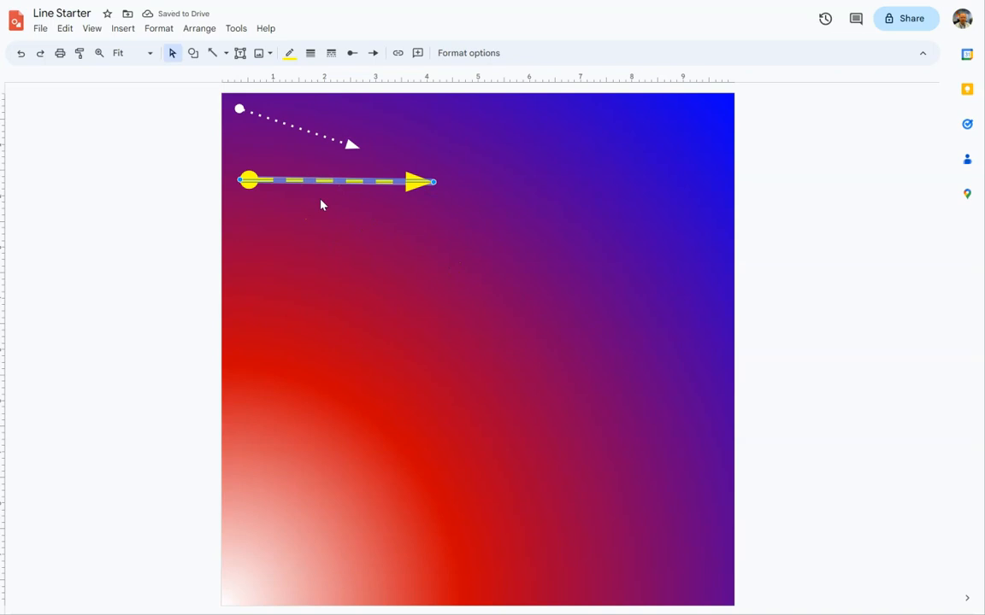
{"action": "left_click", "coordinate": [170, 55]}
{"action": "left_click", "coordinate": [225, 54]}
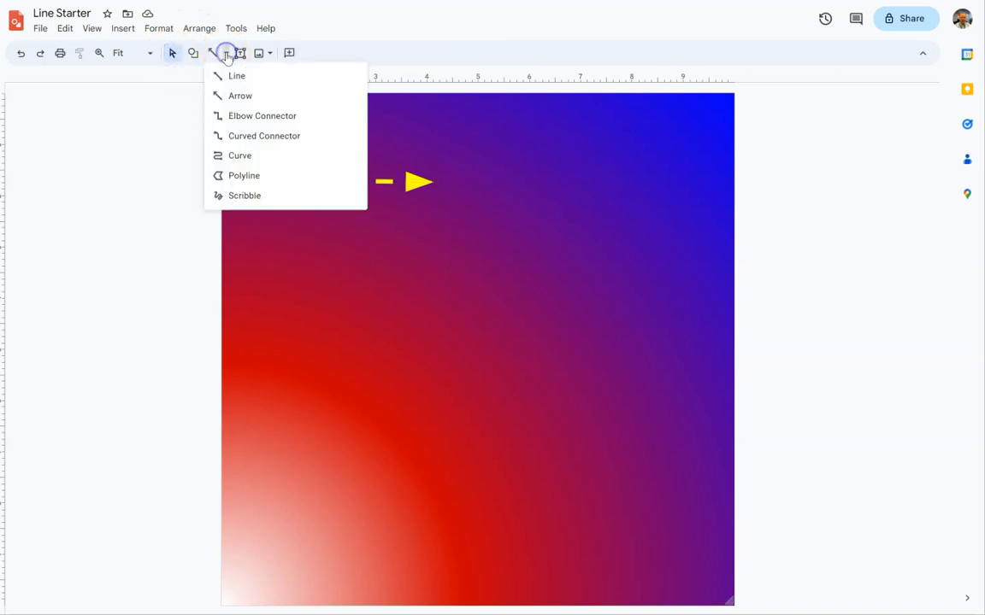
{"action": "left_click", "coordinate": [263, 125]}
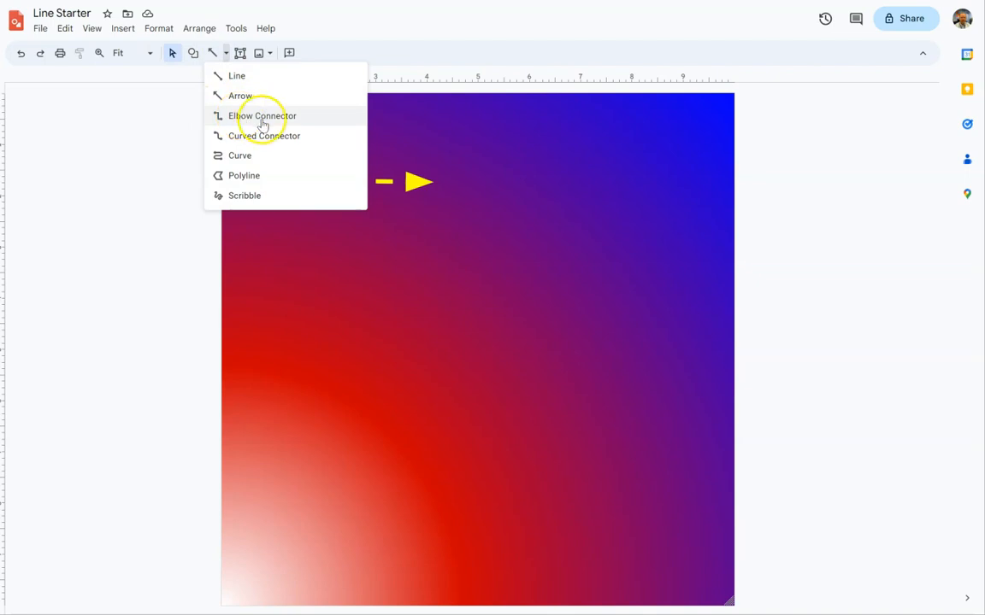
Draw a hexagon about 2.5 inches wide below the yellow arrow.
{"action": "left_click", "coordinate": [193, 53]}
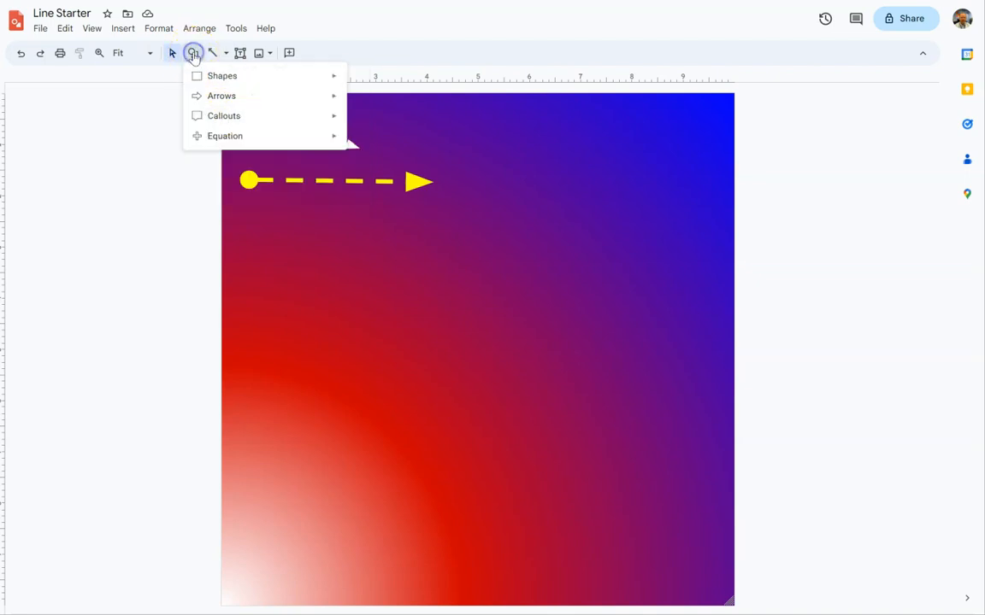
{"action": "left_click", "coordinate": [209, 77]}
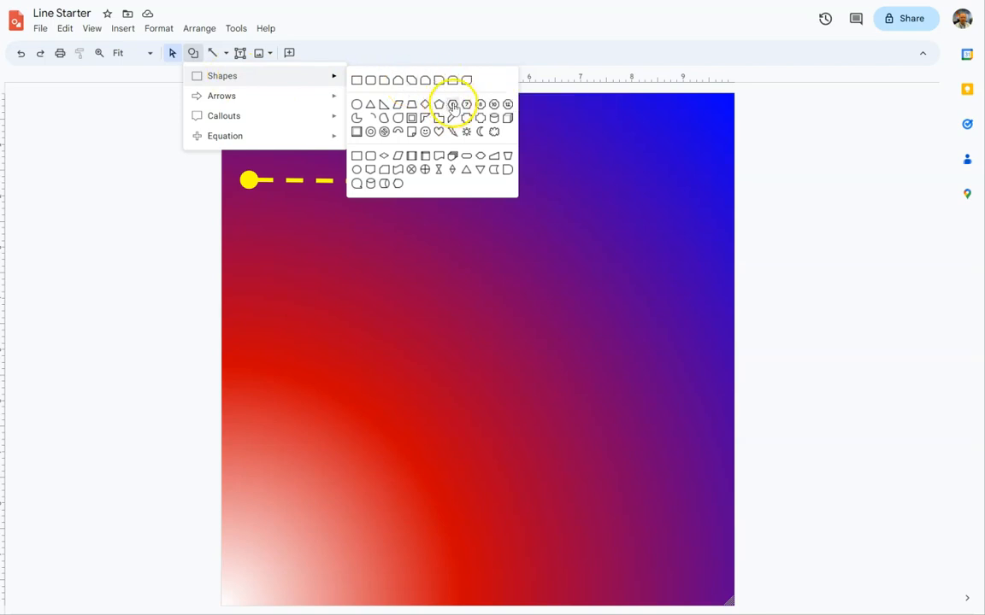
{"action": "left_click", "coordinate": [454, 110]}
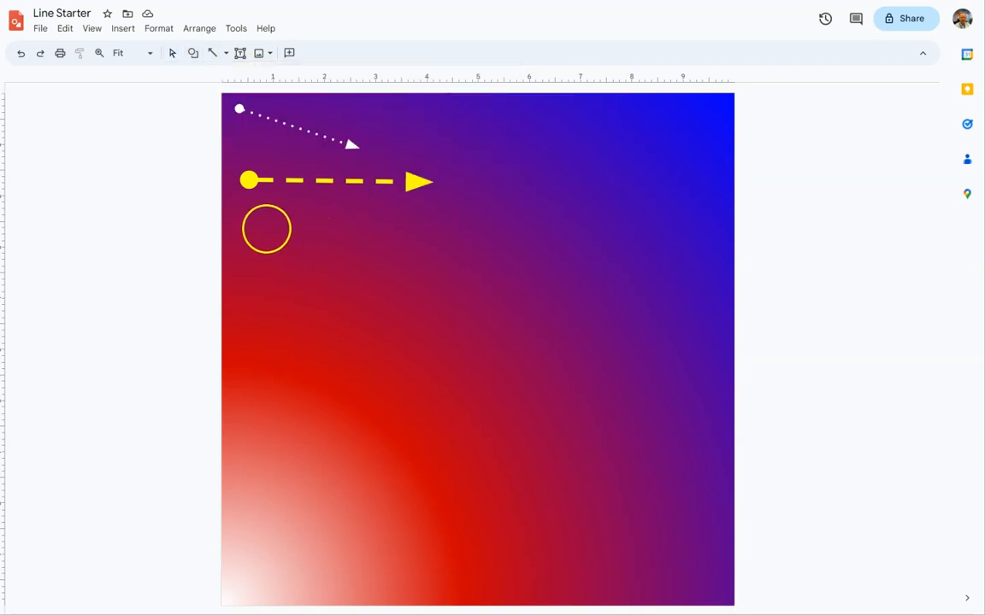
{"action": "left_click_drag", "start_coordinate": [273, 233], "coordinate": [396, 350]}
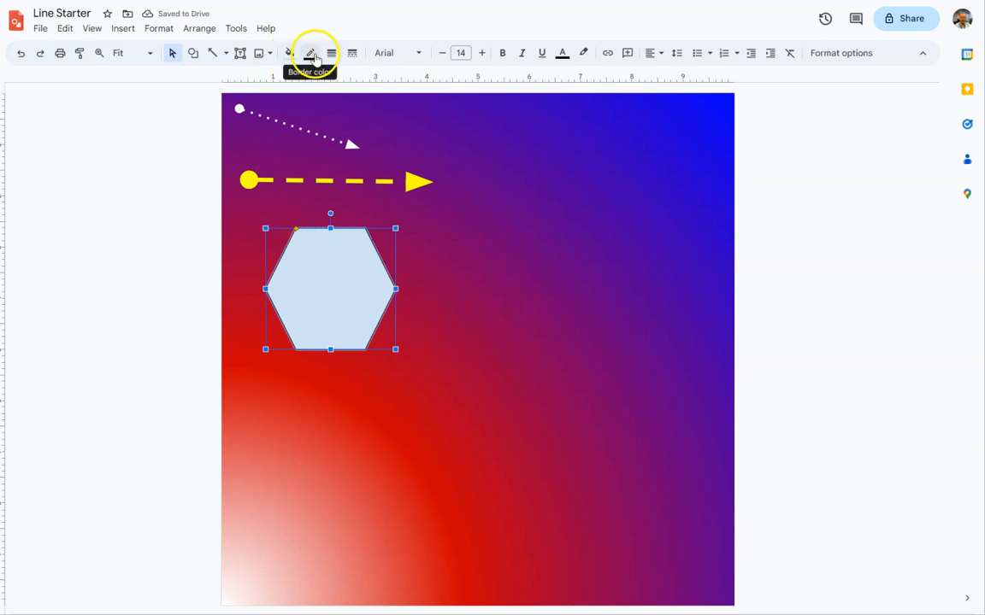
Fill the hexagon with the dark yellow 2 radial gradient.
{"action": "left_click", "coordinate": [291, 55]}
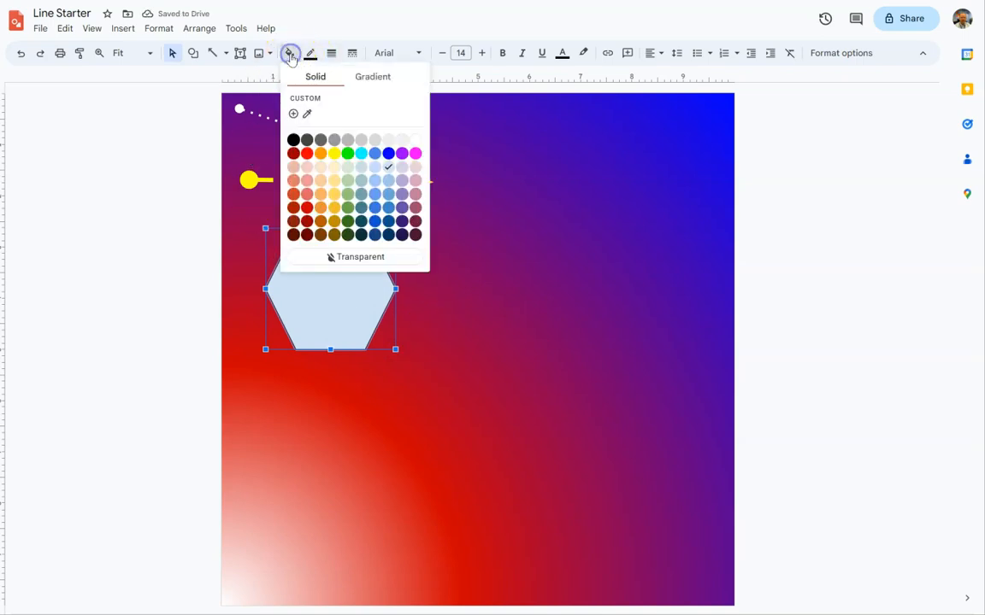
{"action": "left_click", "coordinate": [363, 78]}
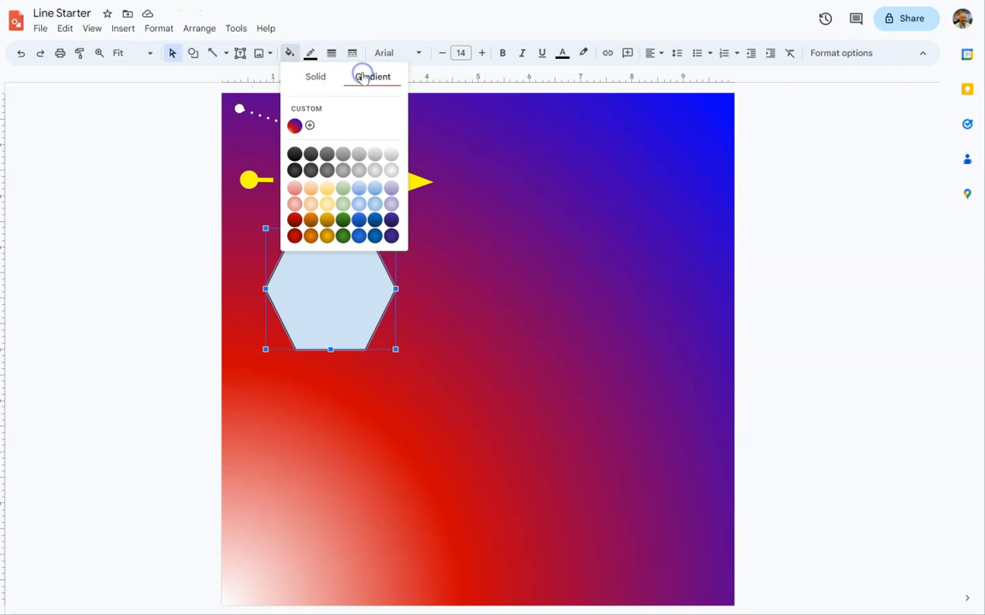
{"action": "left_click", "coordinate": [327, 237]}
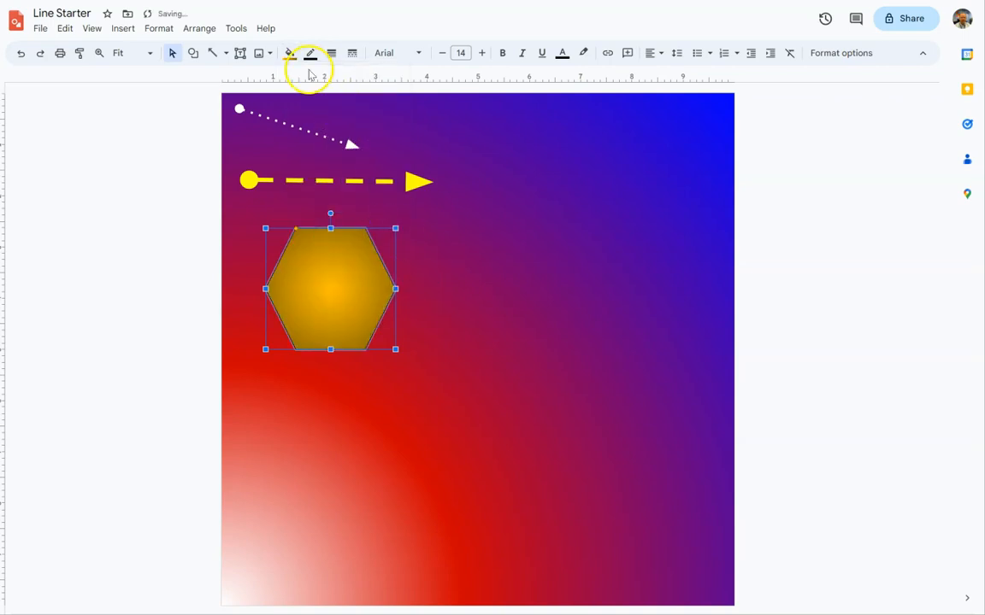
Give the hexagon a black outline with a 3px line weight.
{"action": "left_click", "coordinate": [310, 53]}
{"action": "left_click", "coordinate": [313, 116]}
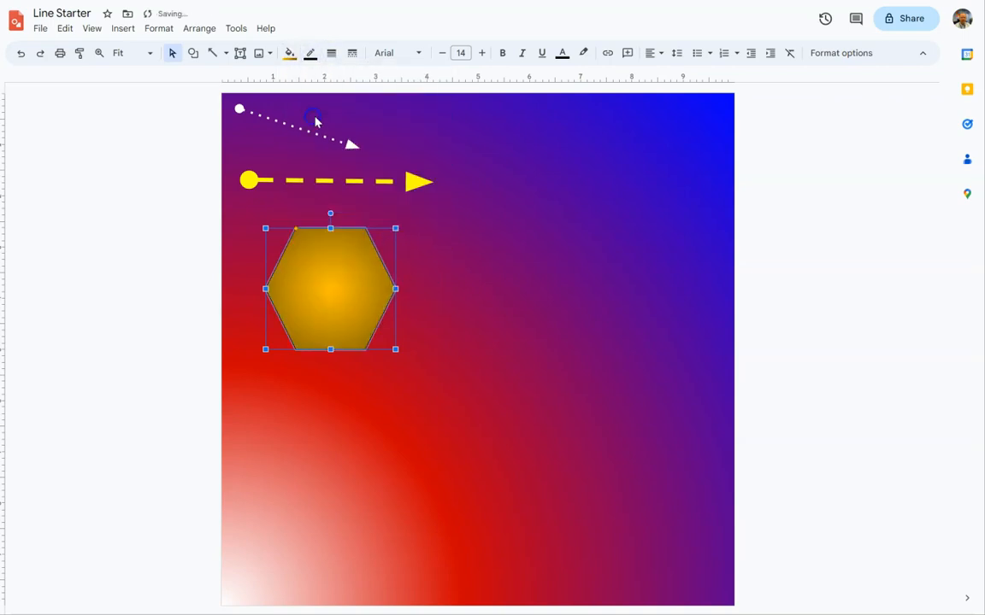
{"action": "left_click", "coordinate": [331, 53]}
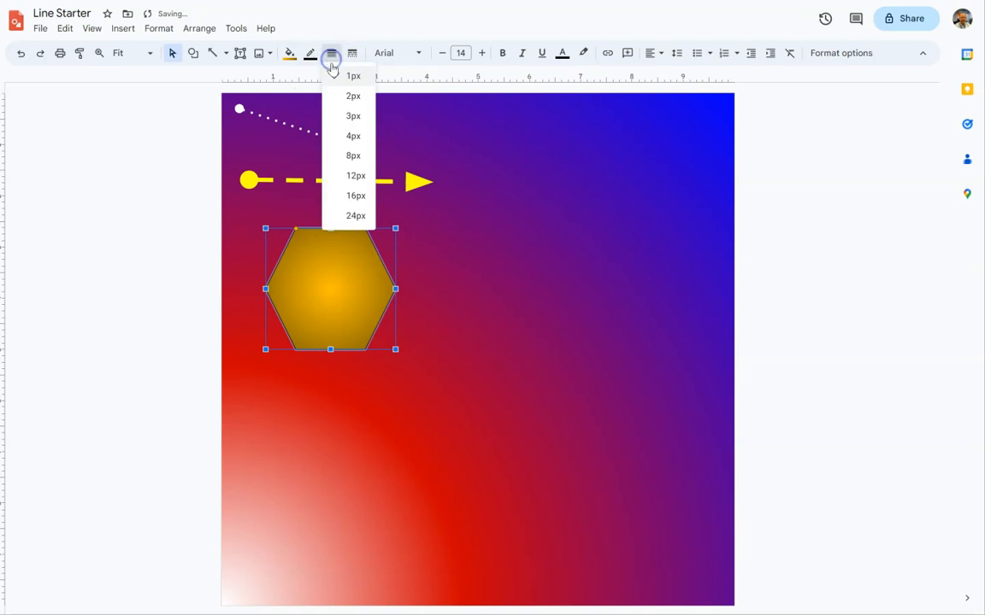
{"action": "left_click", "coordinate": [340, 115]}
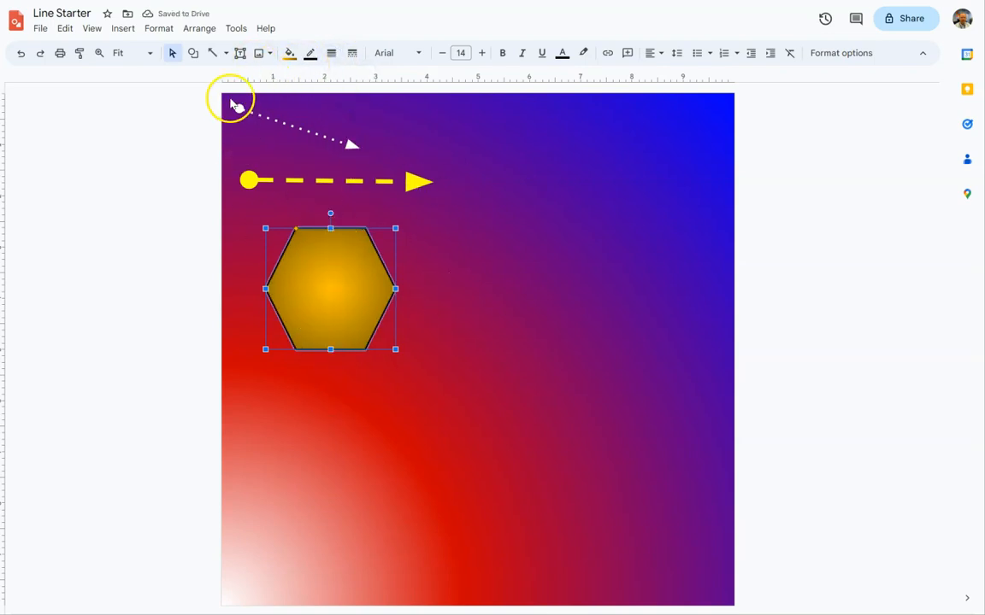
Draw a 10-point star about 2.2 inches wide near the bottom of the canvas, below the hexagon.
{"action": "left_click", "coordinate": [193, 53]}
{"action": "mouse_move", "coordinate": [233, 115]}
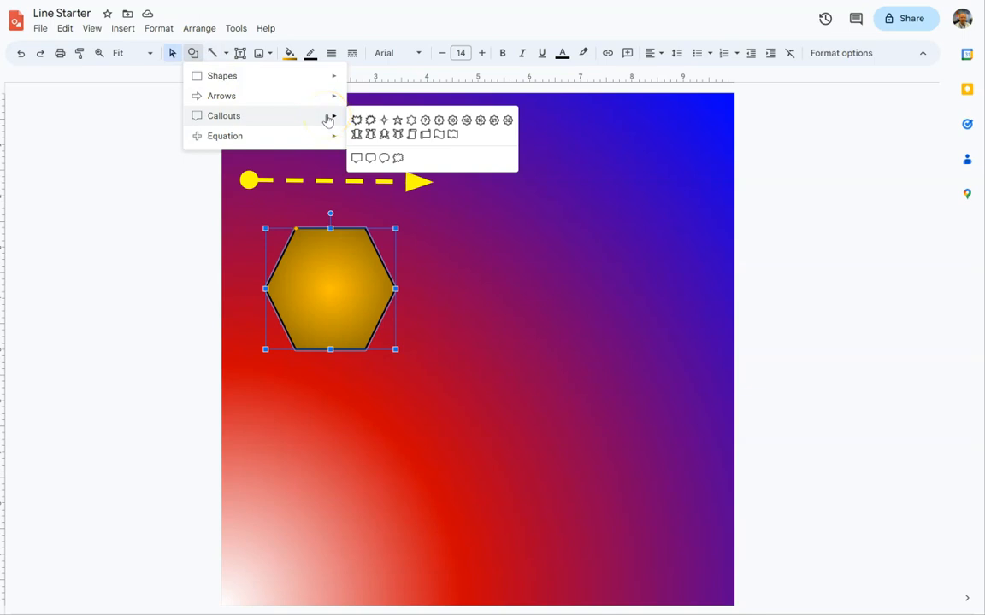
{"action": "left_click", "coordinate": [453, 122]}
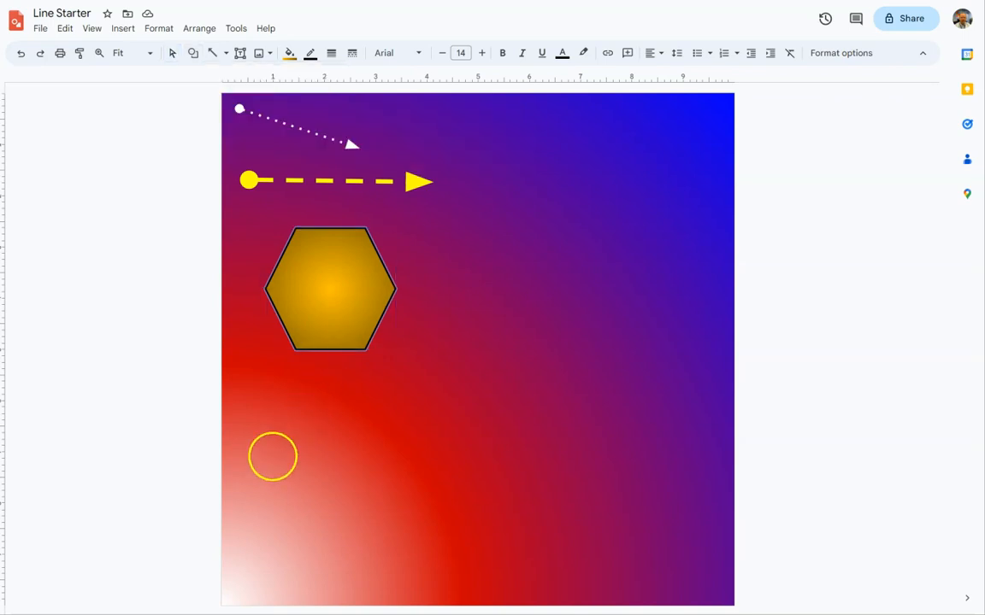
{"action": "left_click_drag", "start_coordinate": [284, 481], "coordinate": [301, 507]}
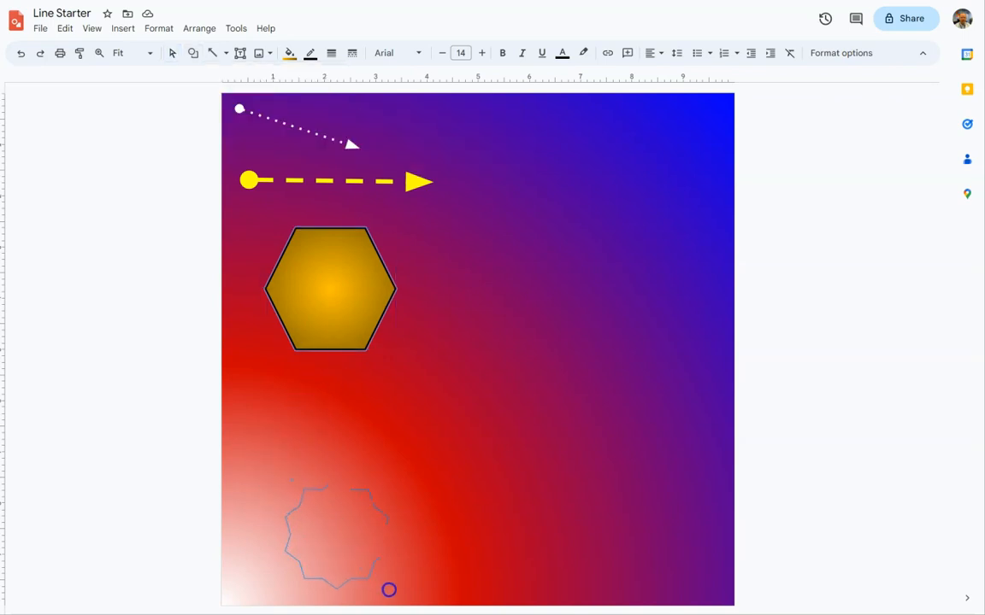
{"action": "left_click_drag", "start_coordinate": [394, 598], "coordinate": [394, 597]}
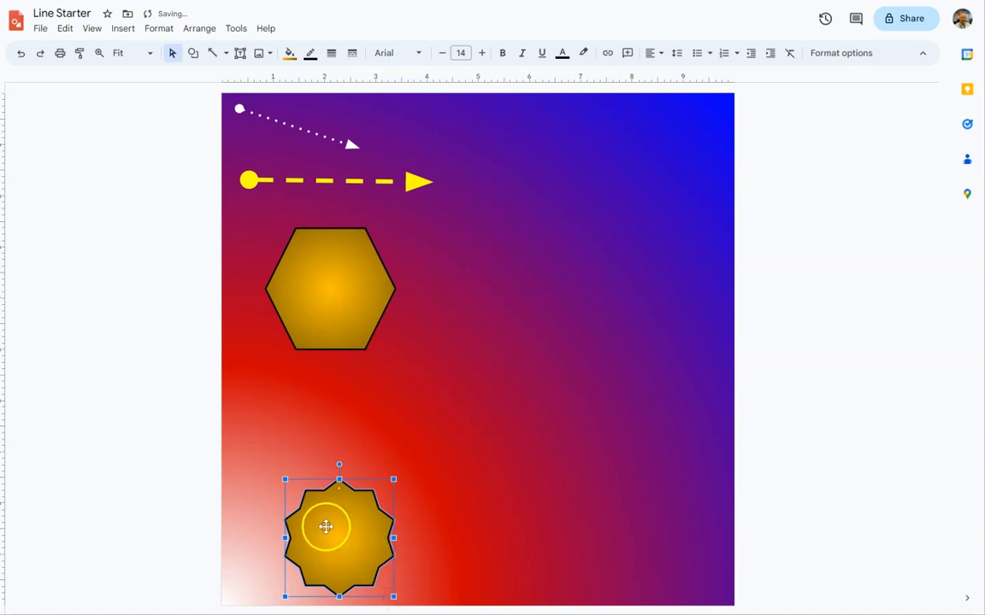
Open the fill colour gradient options for the star.
{"action": "left_click", "coordinate": [287, 53]}
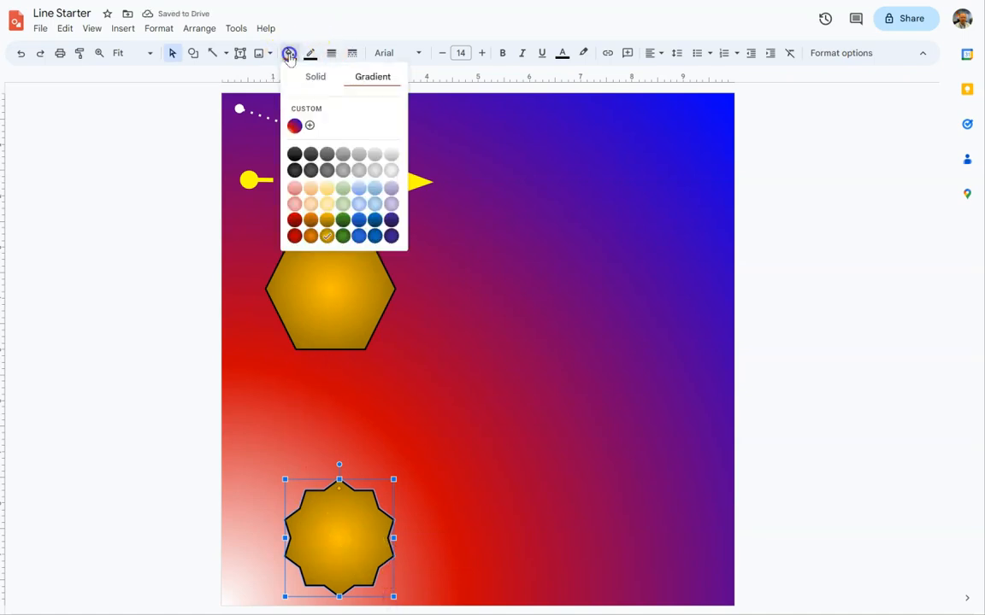